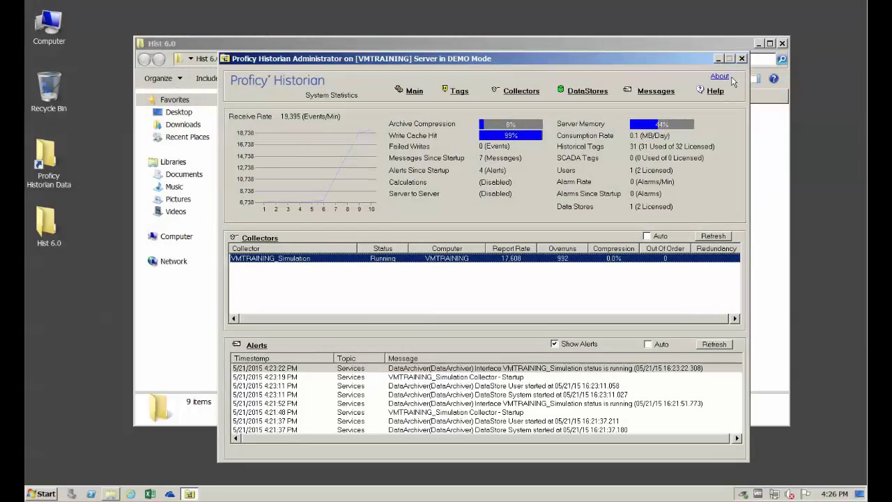
Step: Check the installed Historian version (5.5) in the About box
click(720, 77)
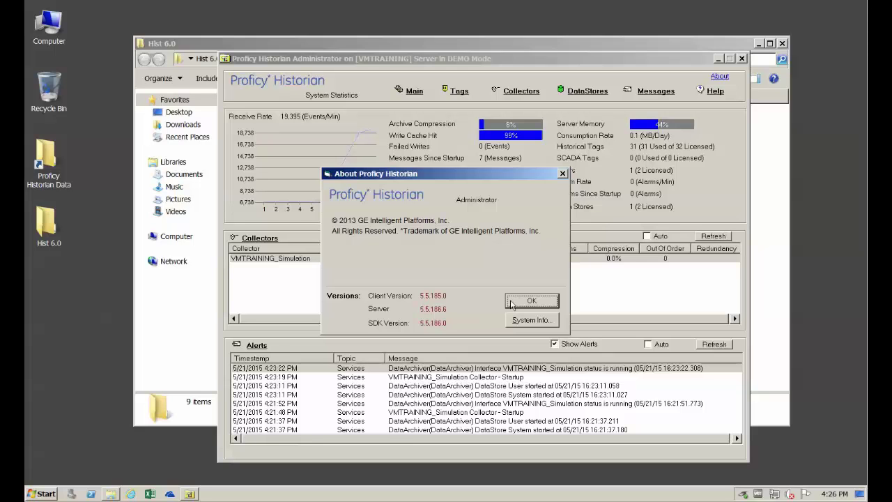
click(513, 302)
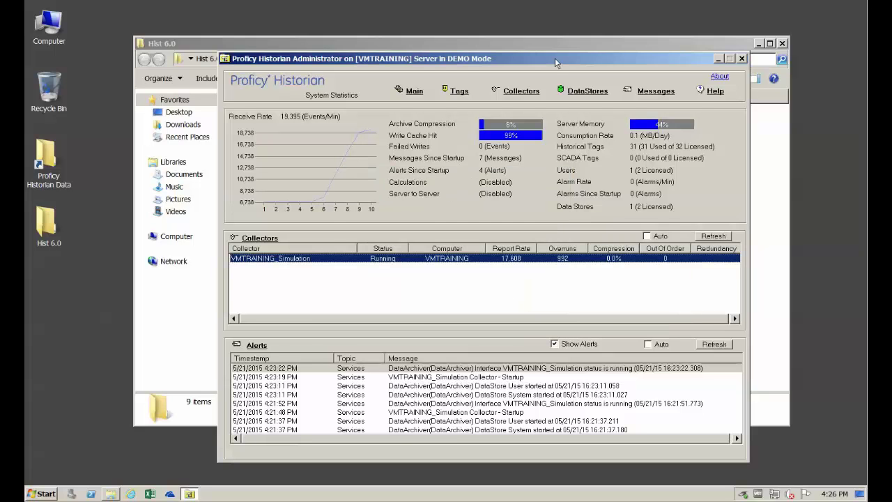
drag(554, 58, 553, 53)
Step: Search the Historian tag database to list all 31 tags
click(458, 87)
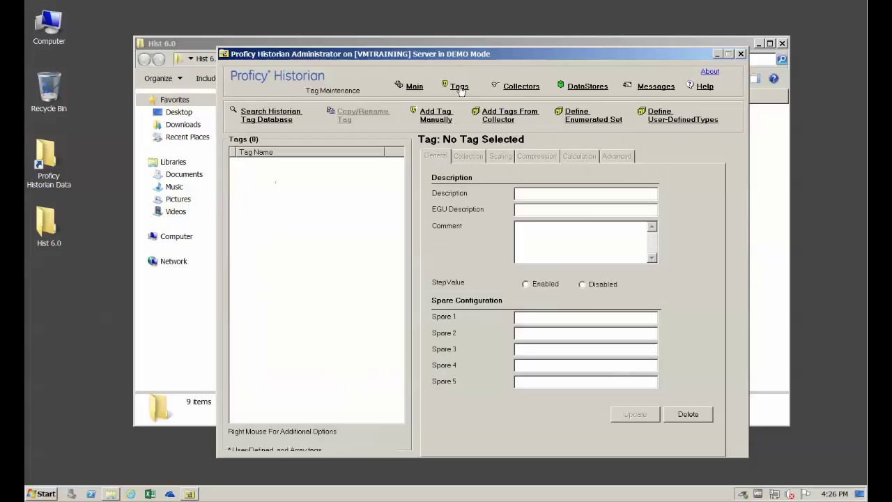
click(270, 118)
click(415, 315)
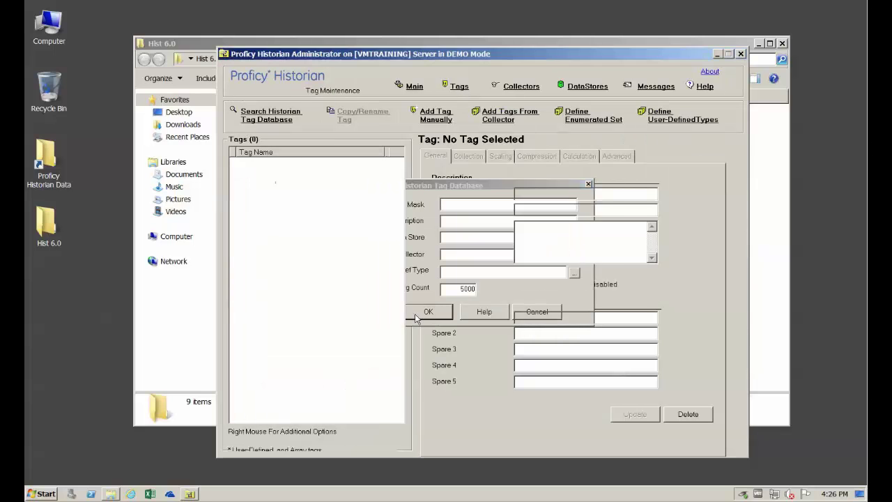
drag(403, 238, 400, 281)
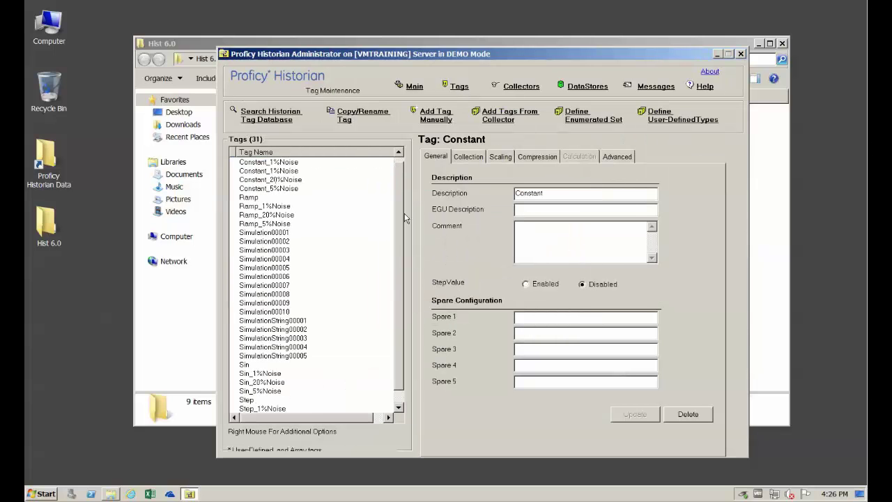
Step: Review the User data store archives and collectors, then return to System Statistics
click(579, 86)
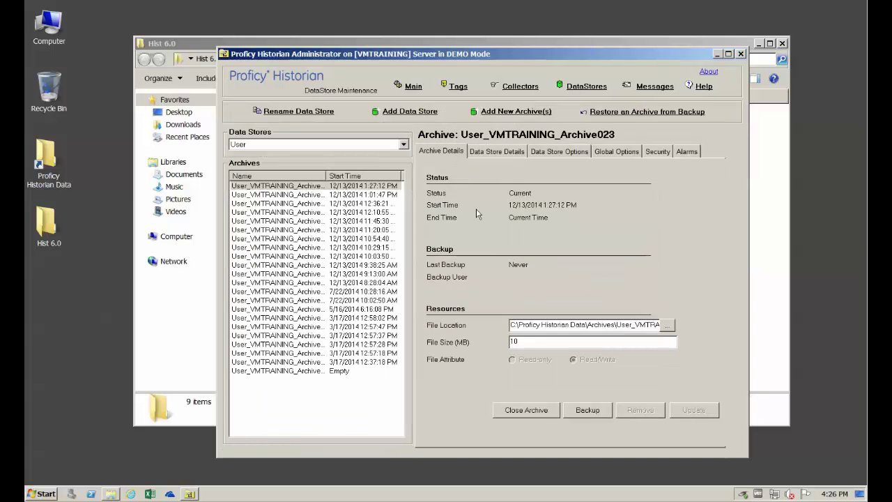
click(506, 91)
click(413, 88)
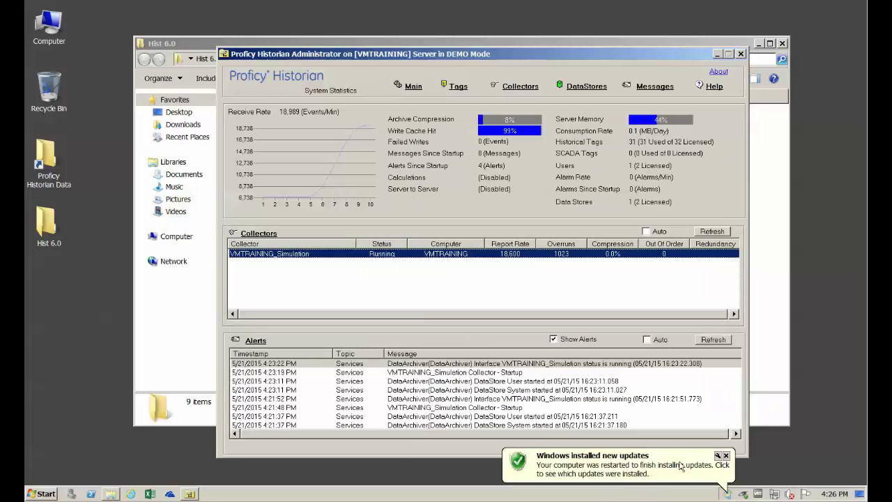
click(726, 456)
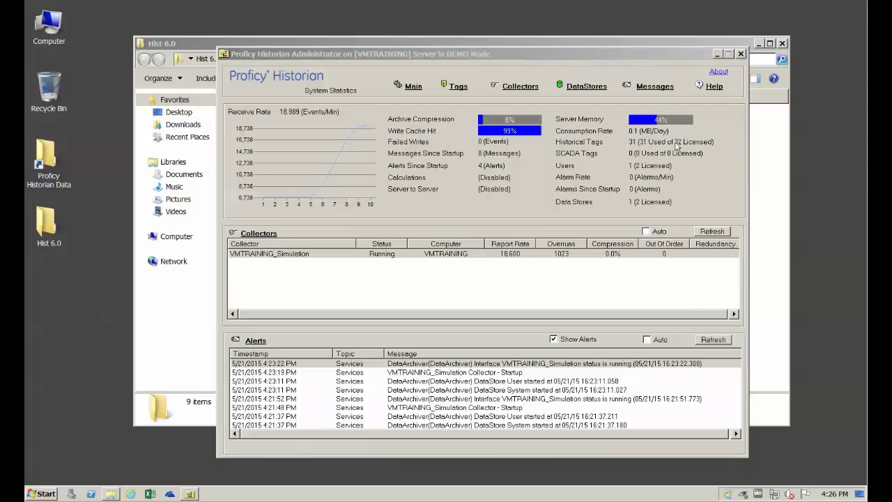
Step: Close the Administrator and run InstallLauncher from the Hist 6.0 folder
click(740, 54)
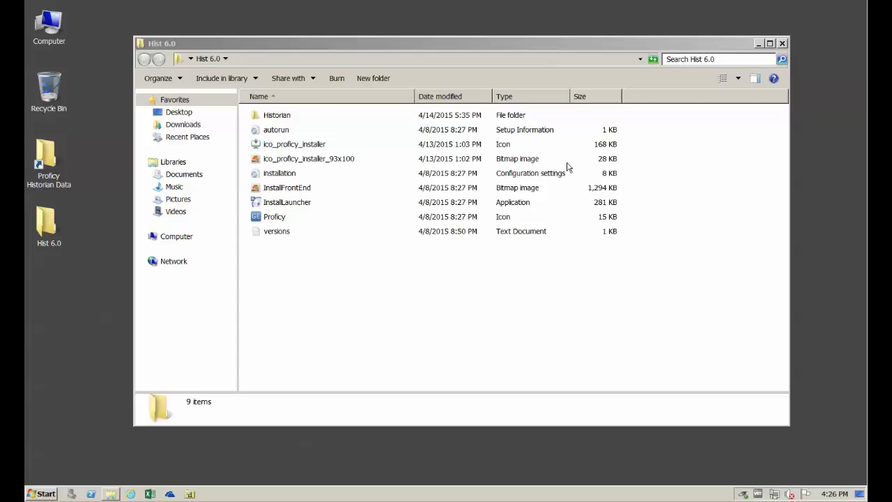
click(274, 202)
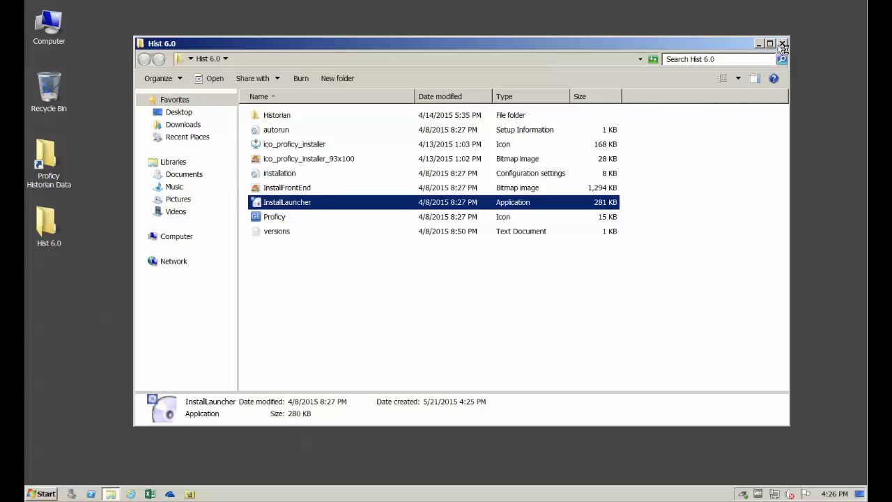
key(Return)
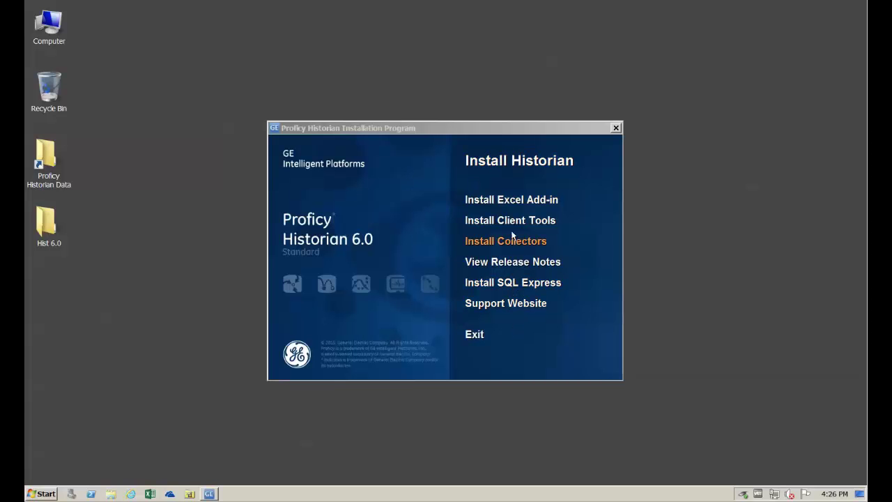
Step: Choose Install Historian to bring up the 6.0 upgrade wizard
click(517, 162)
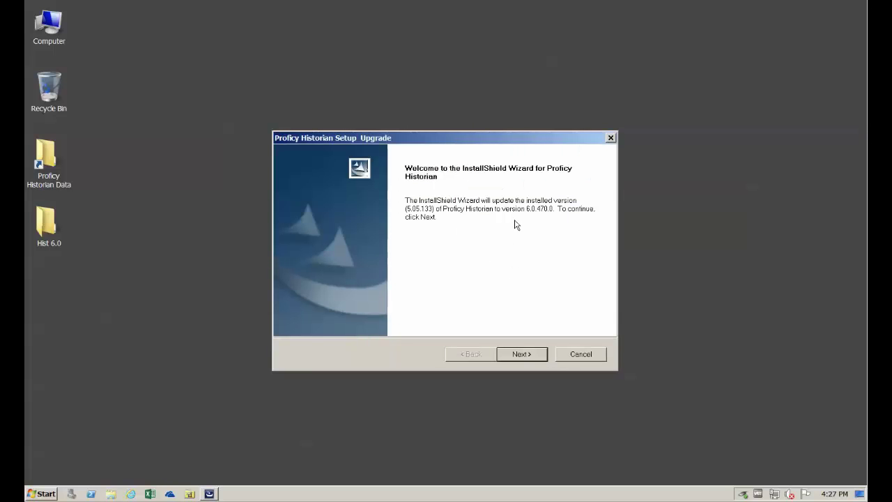
Step: Pass the welcome page and confirm upgrading version 5.05.133 to 6.0.470.0
click(522, 353)
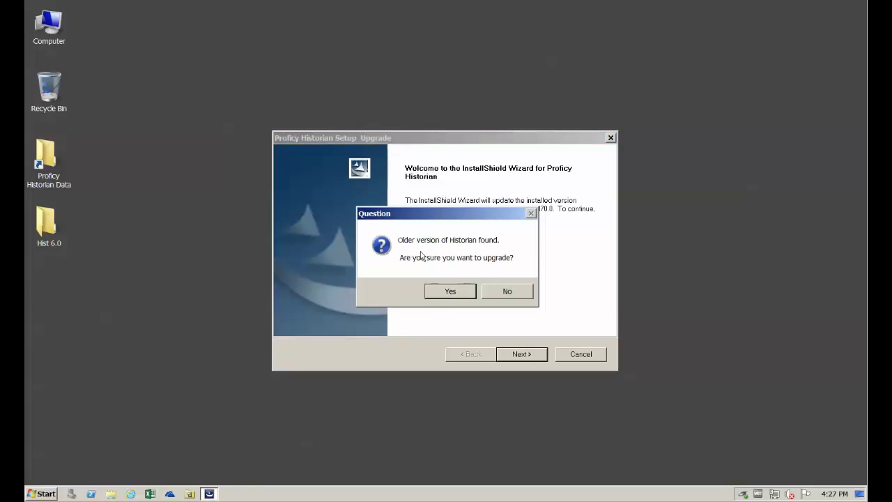
click(450, 292)
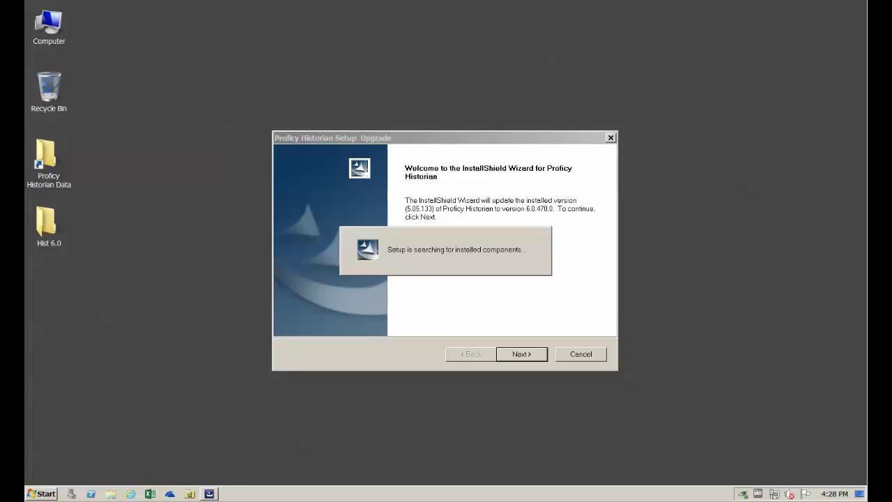
click(540, 351)
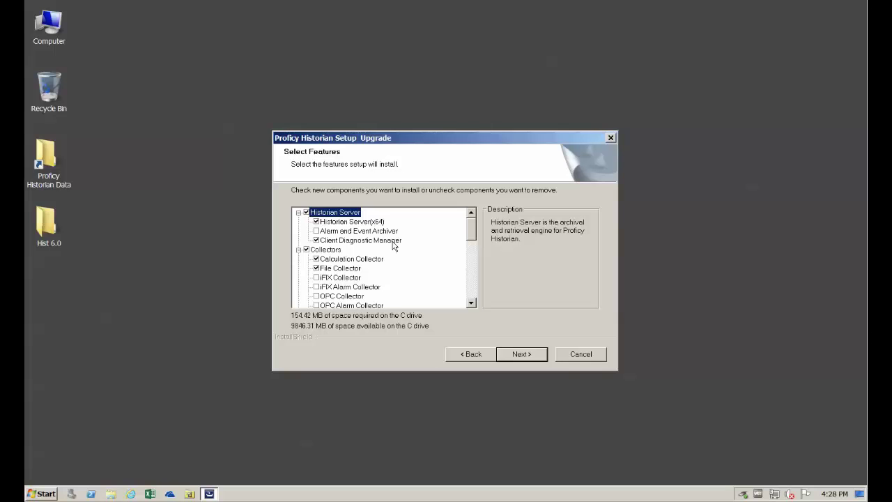
Step: Tick Historian Excel Add-in 64 bit in the feature tree and continue
drag(473, 227, 473, 257)
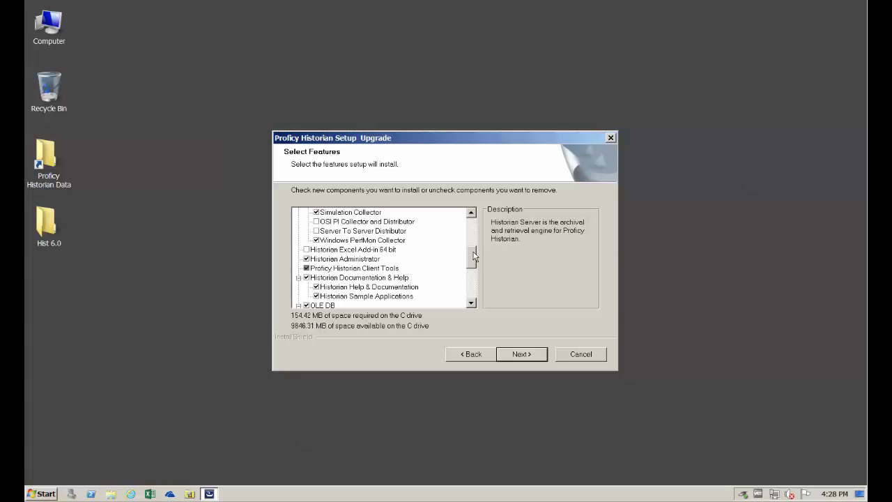
click(307, 250)
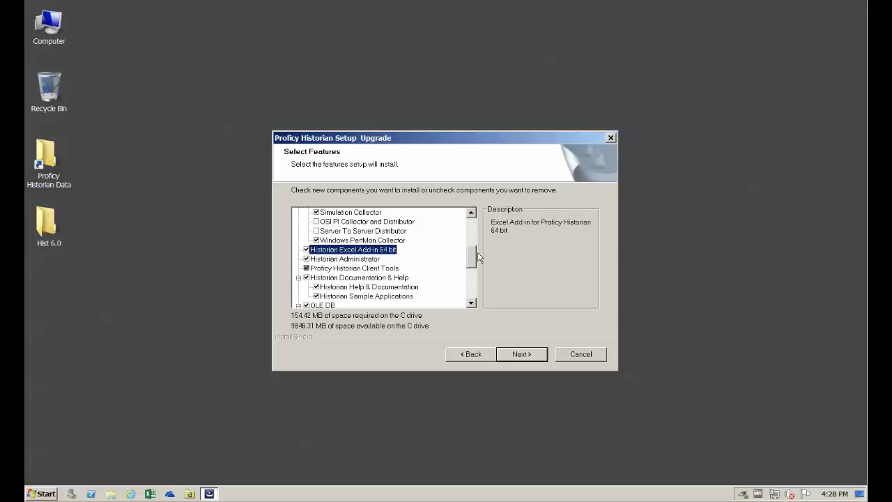
drag(474, 254, 485, 239)
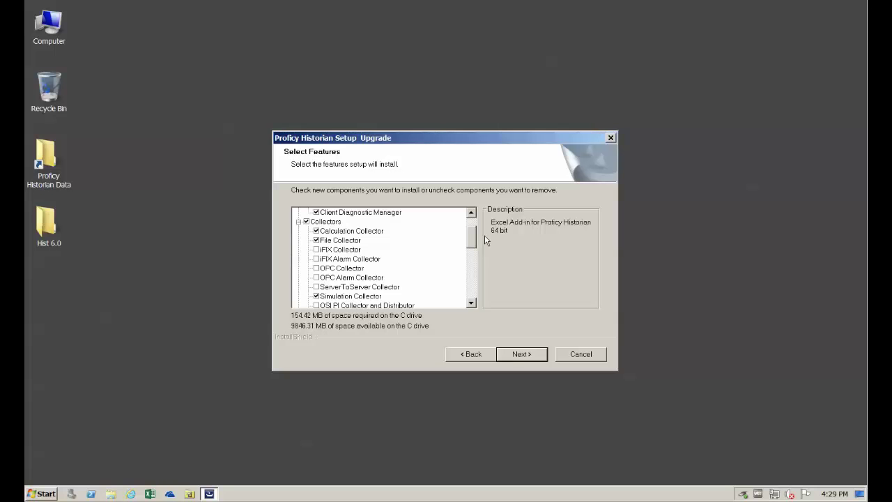
drag(486, 239, 485, 220)
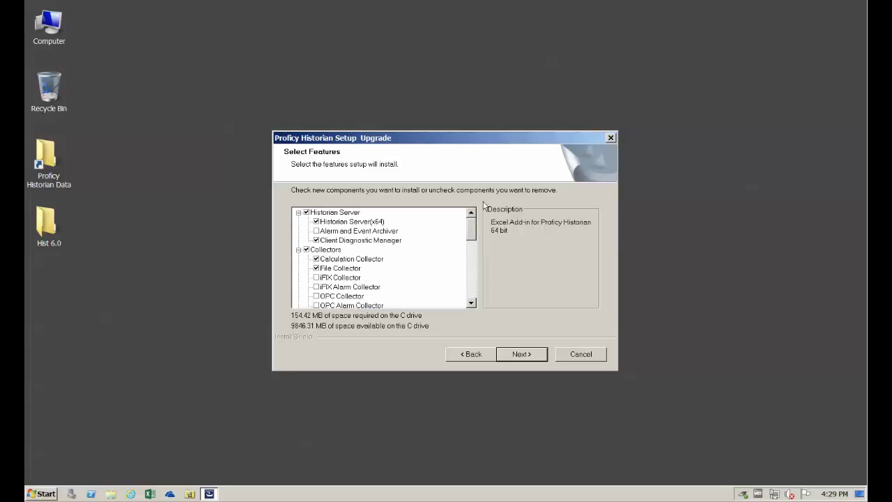
click(526, 356)
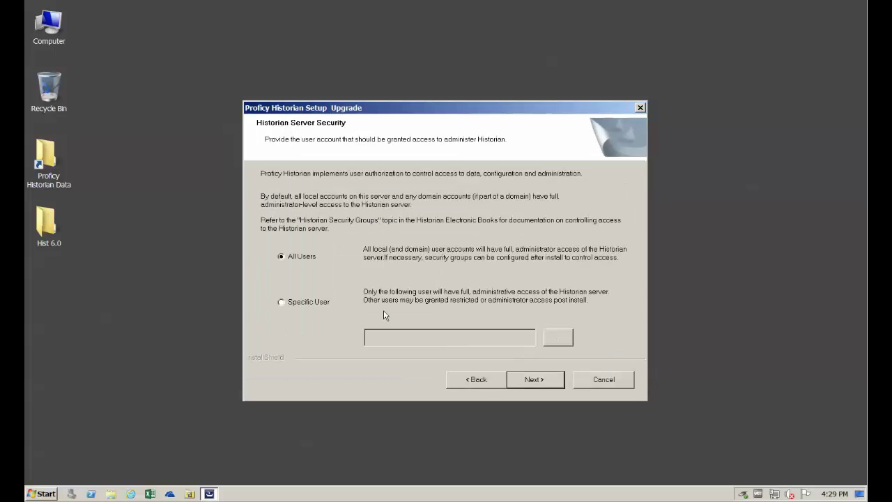
Step: Keep All Users administrator access and the Local System Account for collectors
click(541, 380)
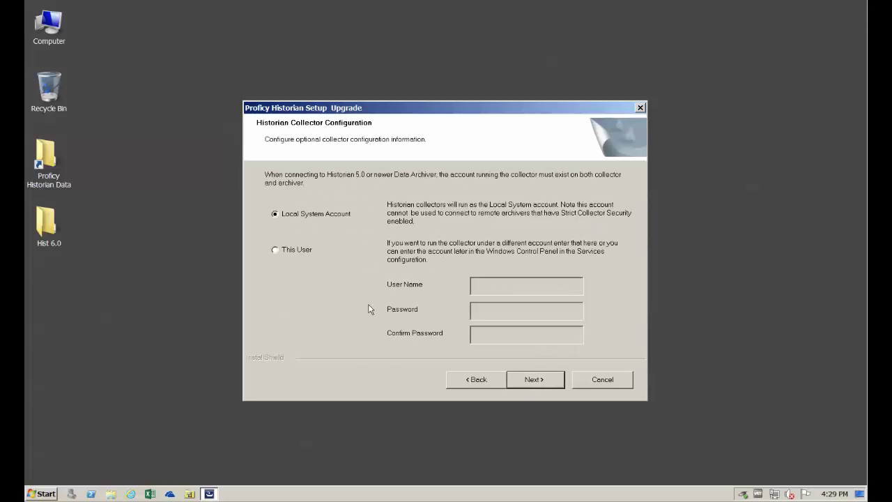
click(546, 383)
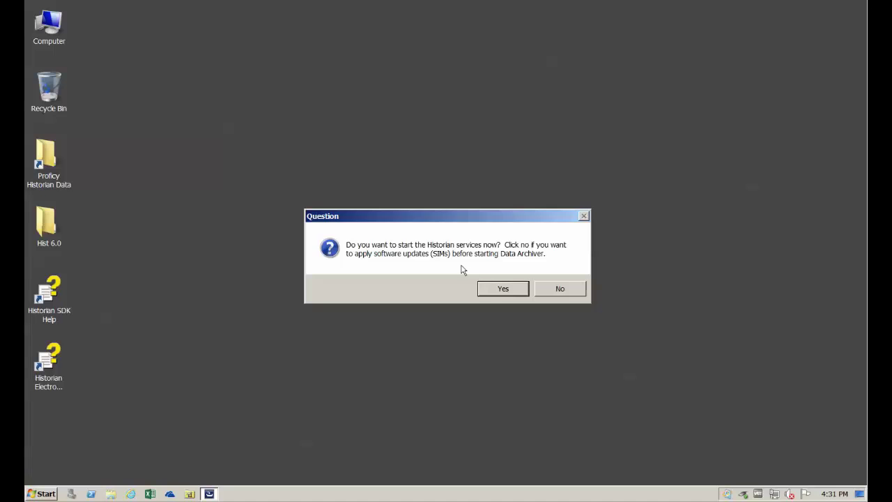
Step: Start the Historian services and finish setup with an immediate computer restart
click(494, 288)
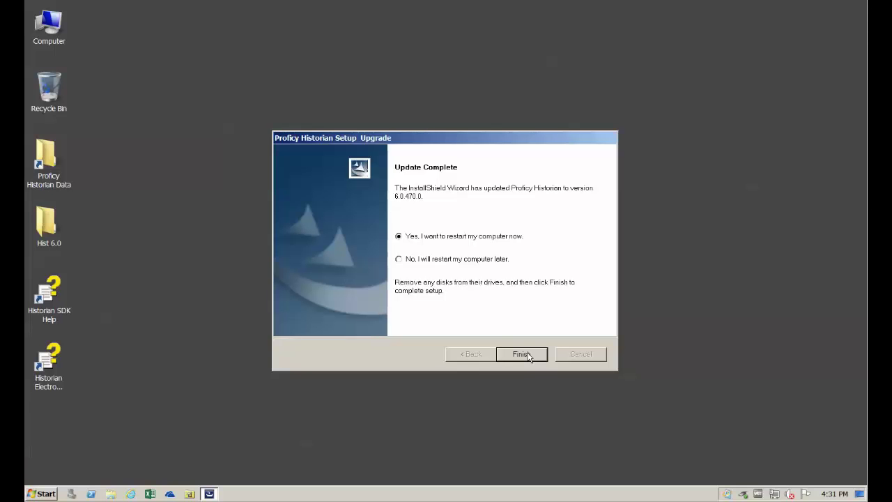
click(528, 356)
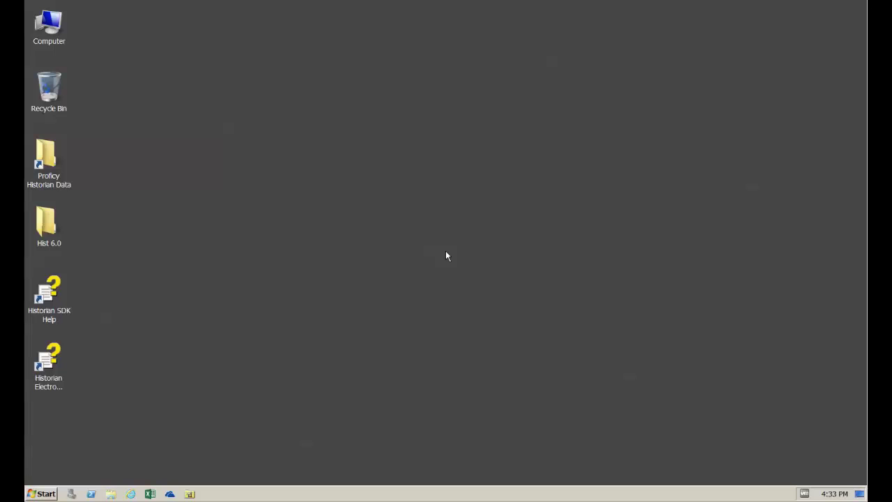
Step: Confirm Proficy Historian Server (x64) is running in Task Manager, then reopen Historian Administrator
right_click(358, 493)
click(398, 461)
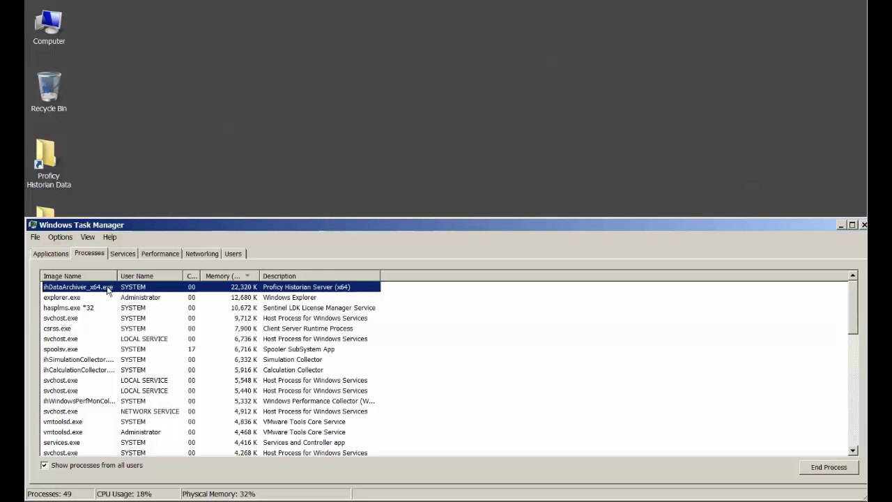
click(863, 225)
click(189, 494)
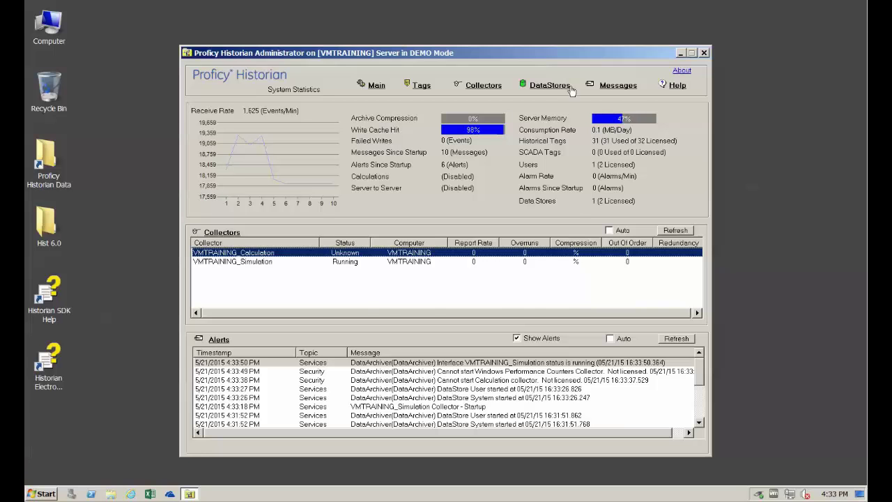
click(685, 71)
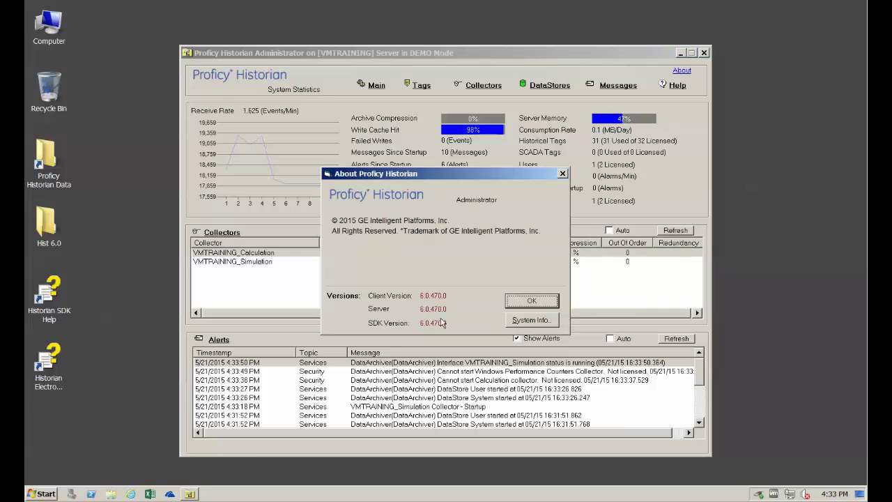
click(522, 301)
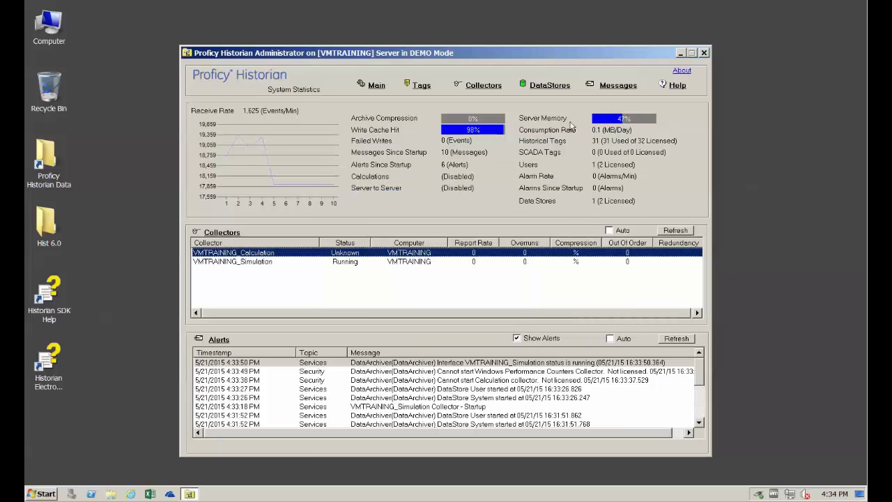
click(421, 86)
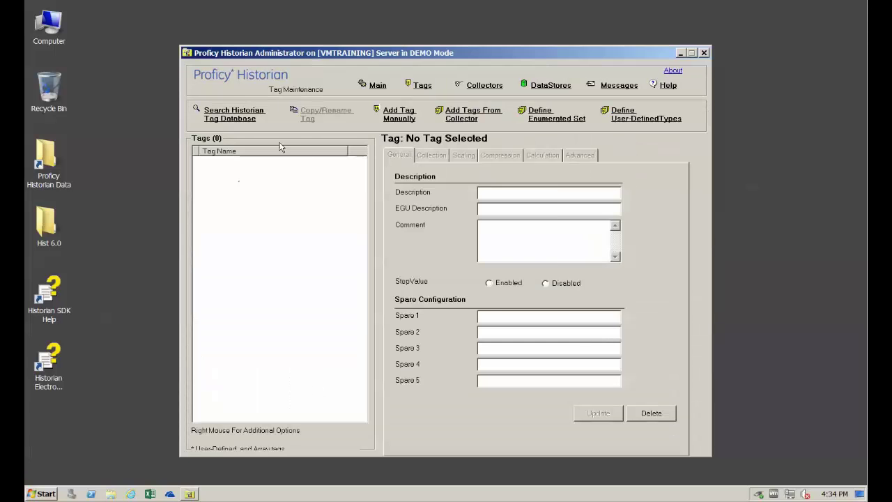
click(232, 117)
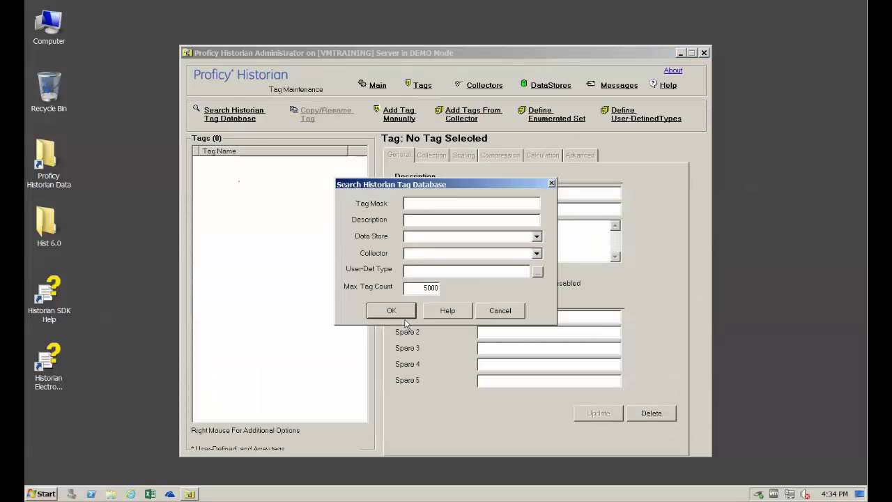
click(399, 311)
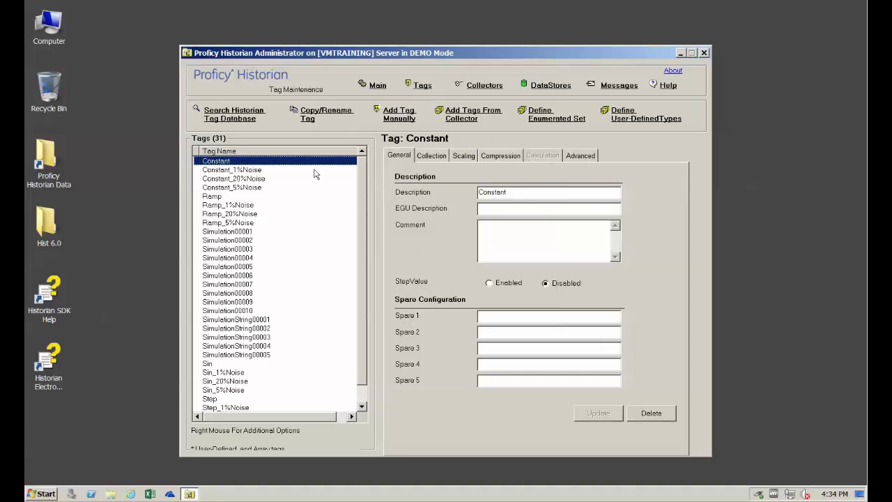
click(236, 222)
right_click(236, 223)
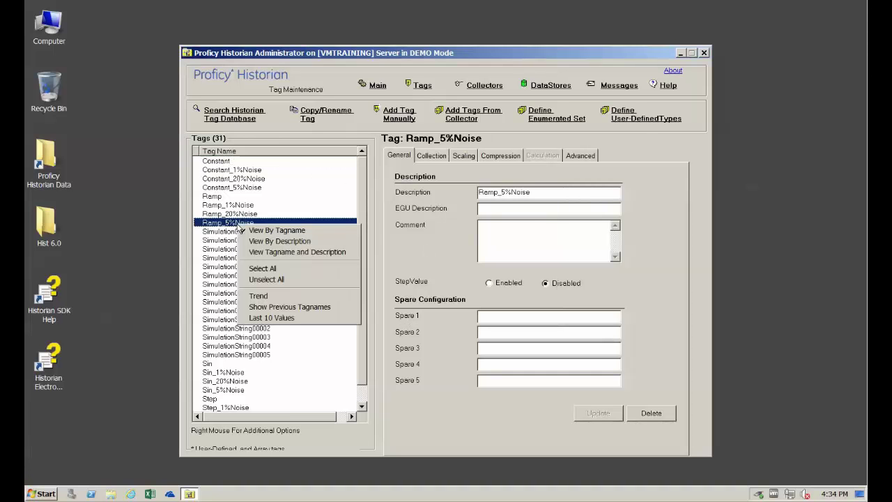
click(286, 319)
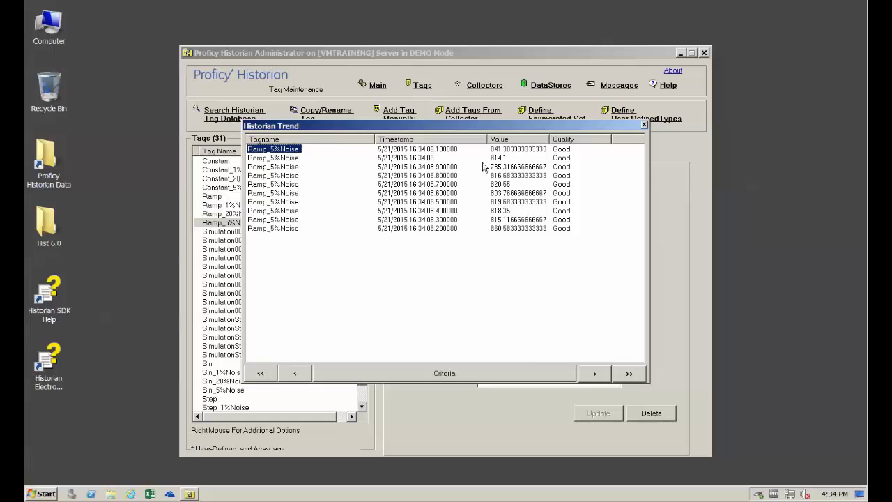
click(503, 374)
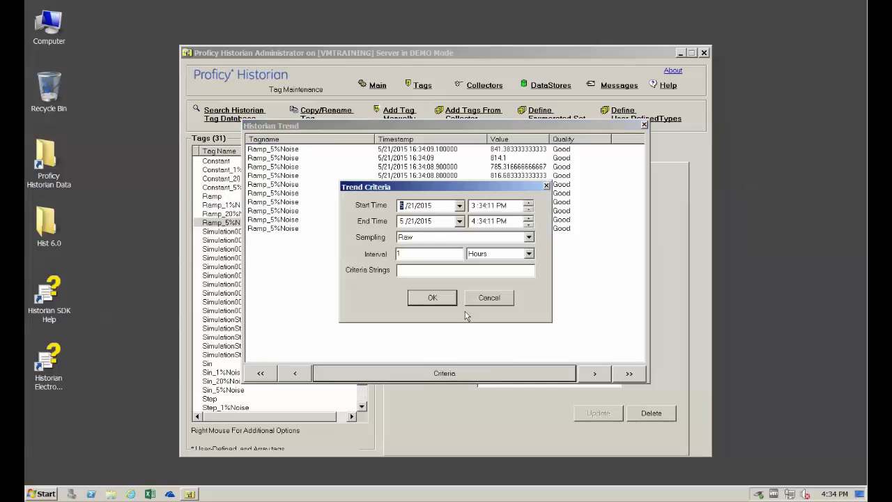
click(433, 299)
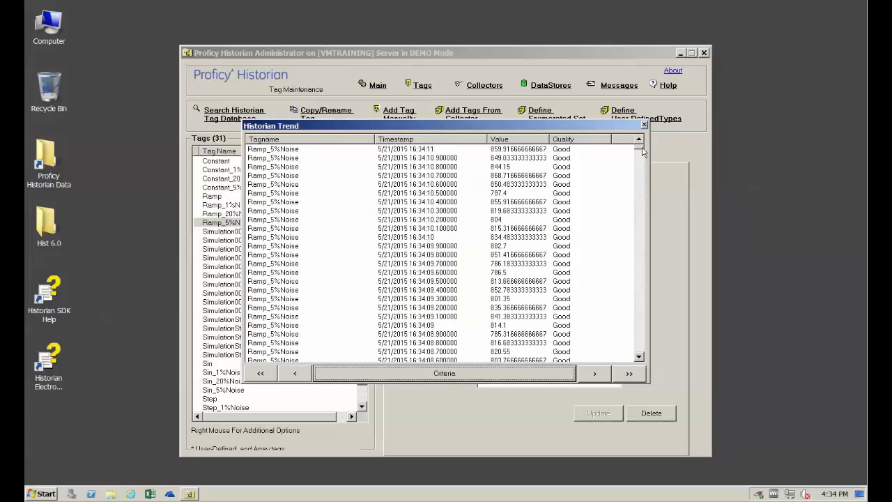
mouse_move(642, 151)
mouse_down()
mouse_move(643, 181)
mouse_move(645, 146)
mouse_up()
click(645, 125)
click(377, 86)
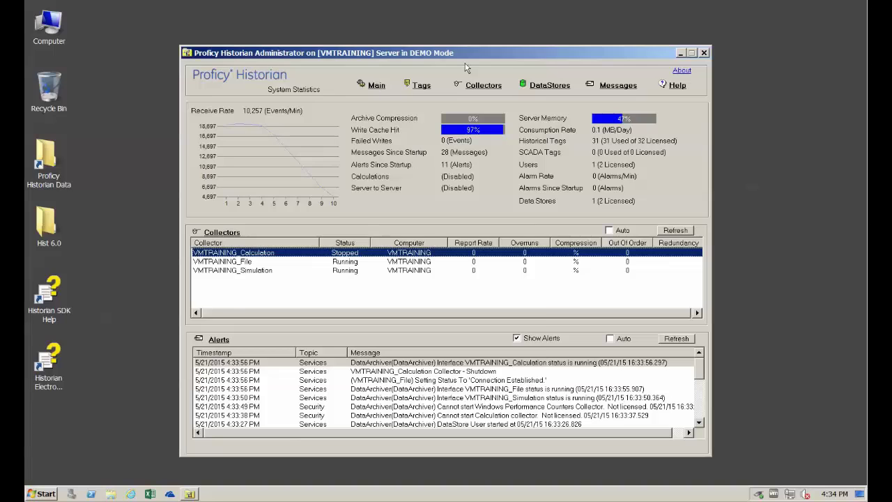
Step: View the version 6.0 New Features under Important Product Information, then start Excel
click(673, 88)
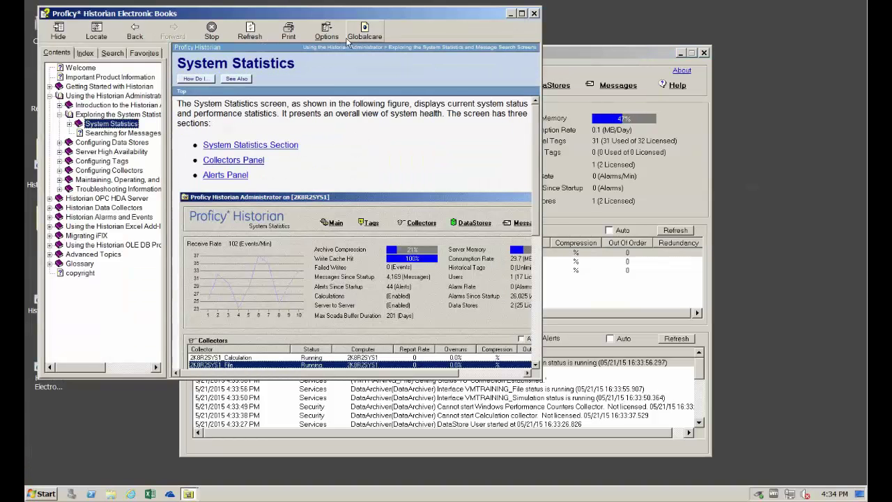
click(108, 77)
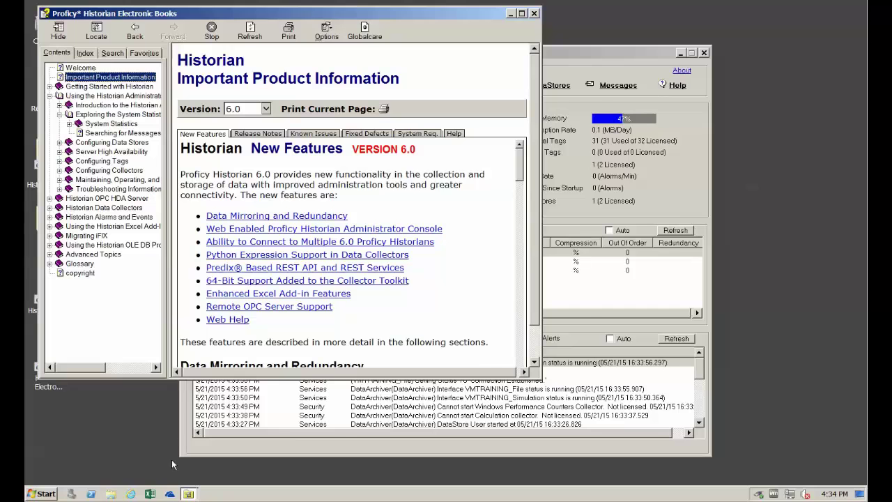
click(149, 493)
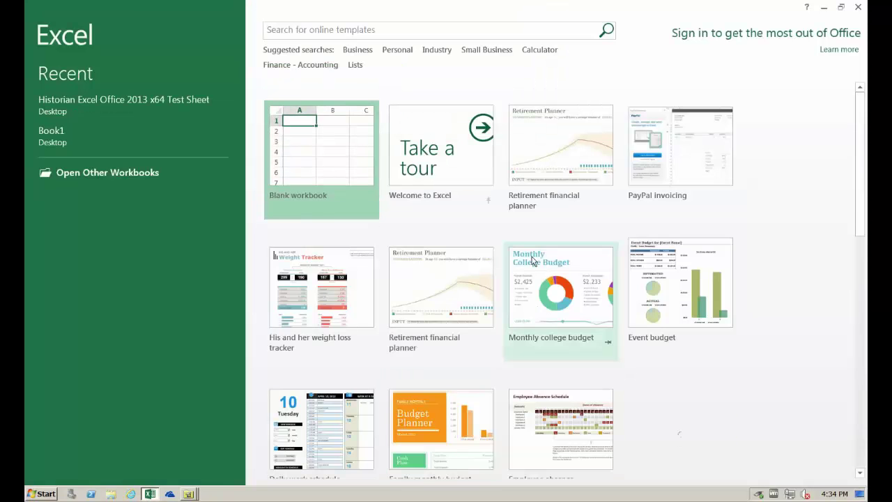
Step: In a blank workbook, verify the Proficy Historian add-ins are enabled and report version 6.0.470.0
click(317, 136)
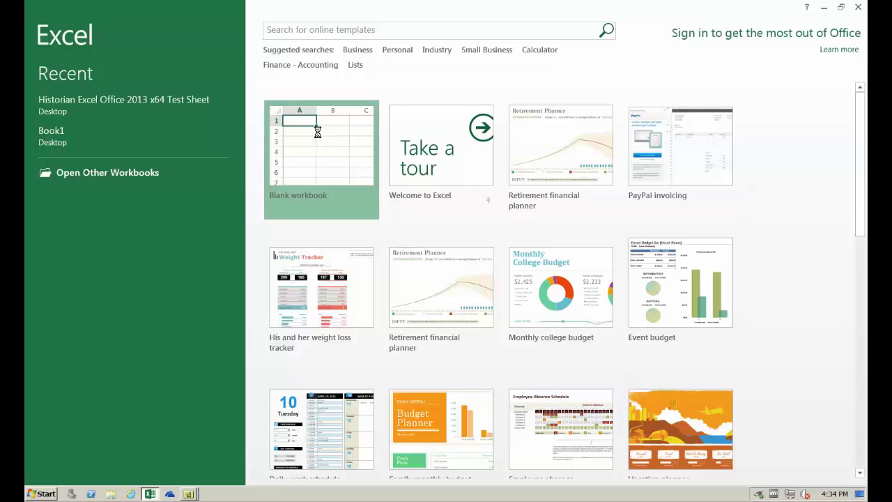
click(44, 25)
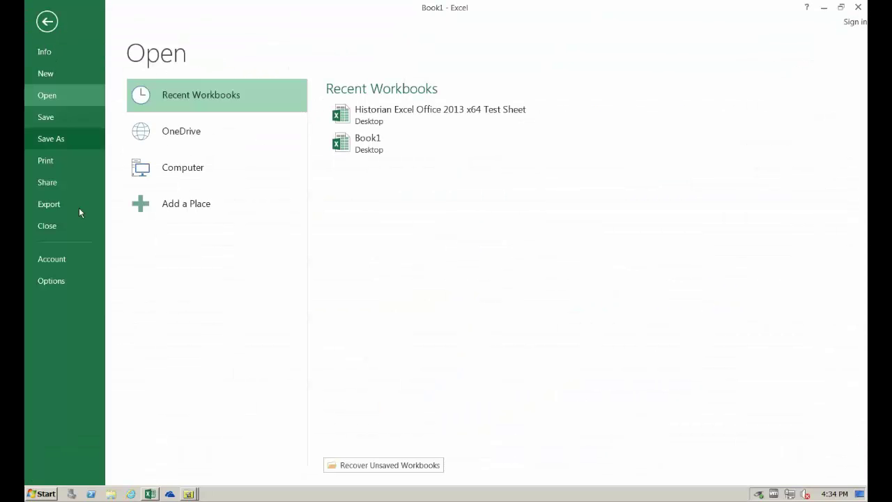
click(76, 280)
click(338, 209)
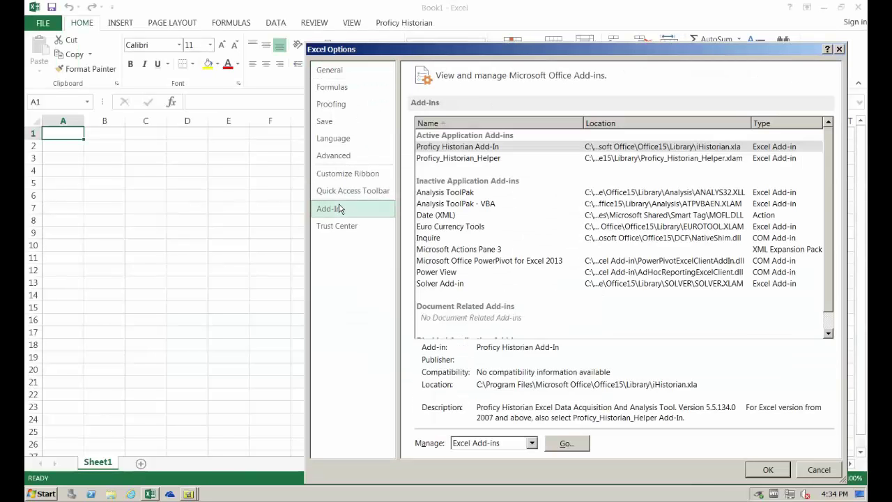
click(564, 444)
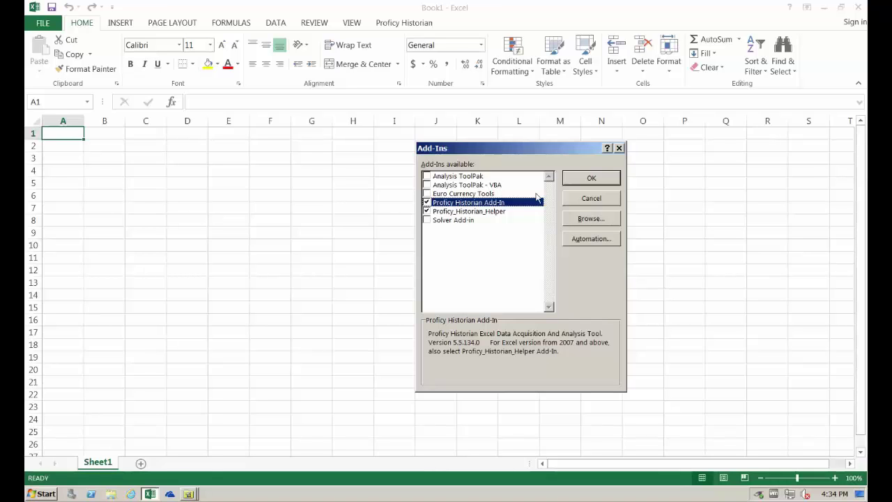
click(591, 179)
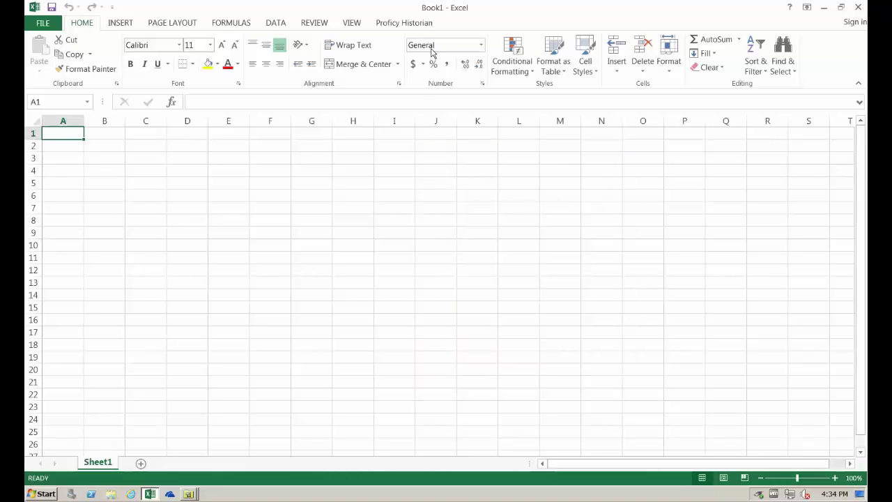
click(402, 25)
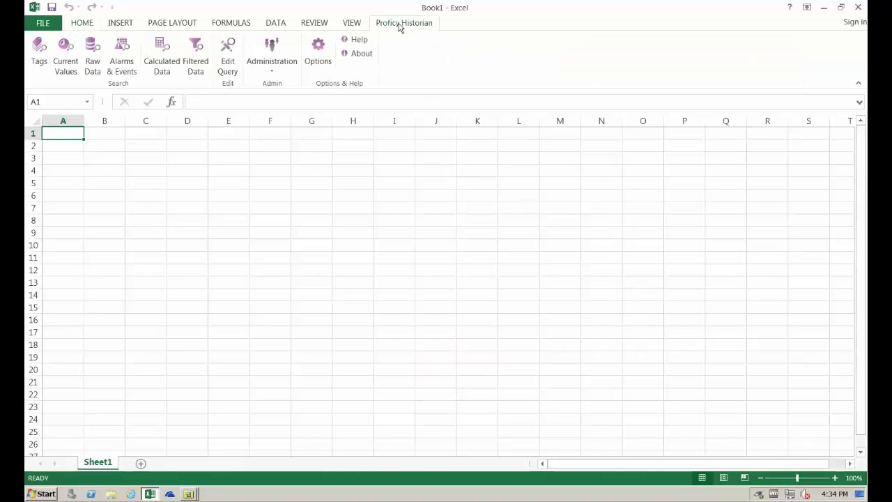
click(361, 54)
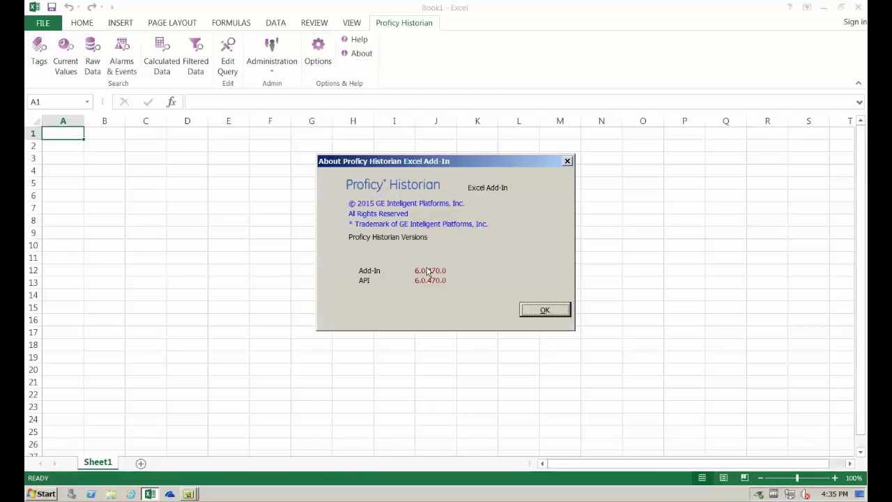
click(542, 310)
click(435, 221)
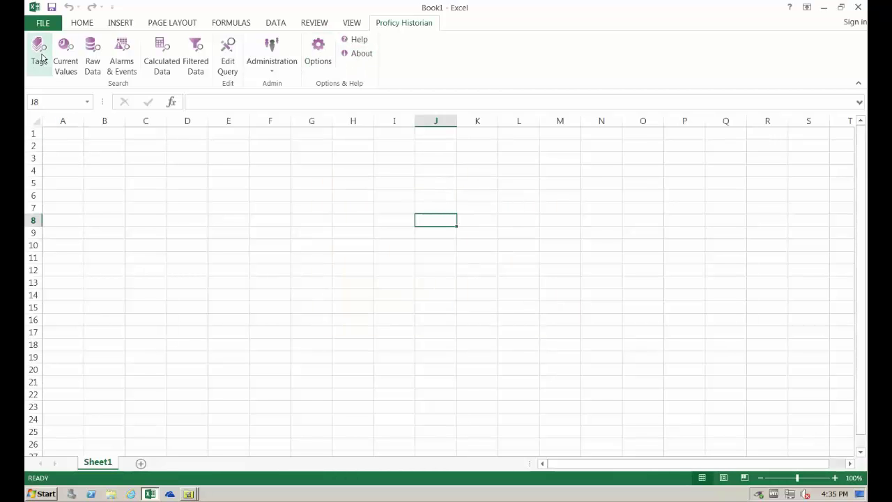
click(33, 58)
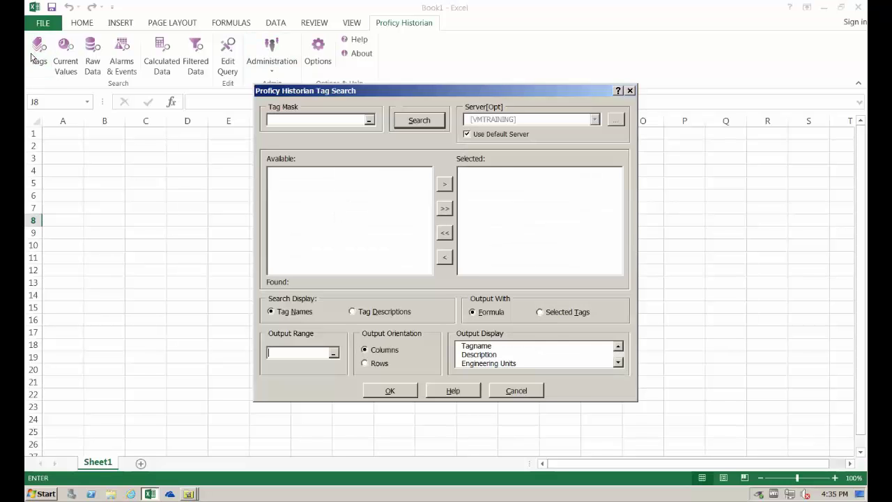
click(418, 122)
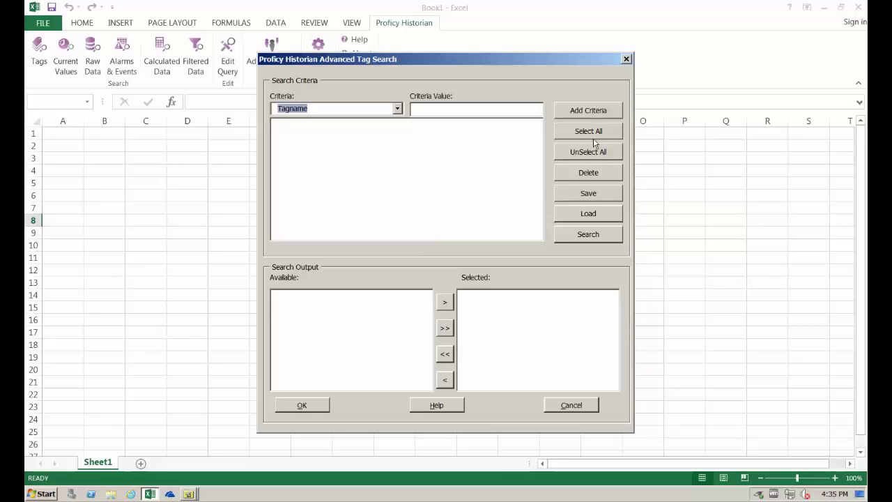
click(588, 235)
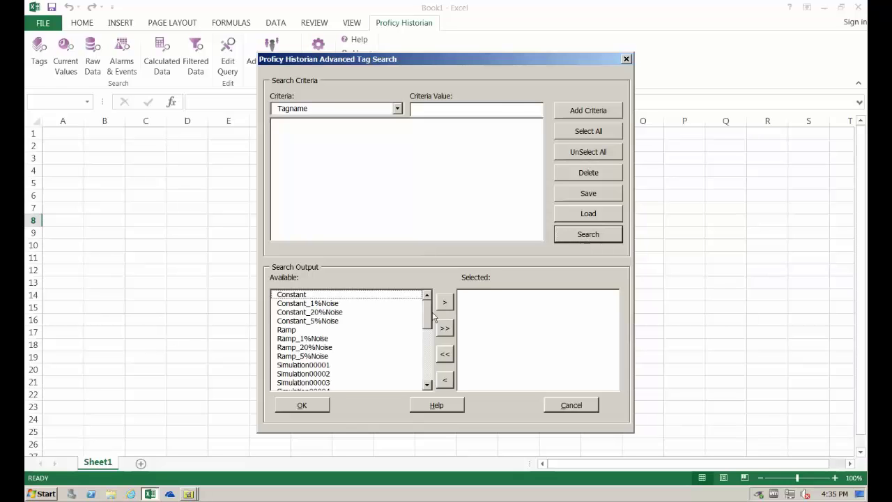
drag(427, 314, 413, 392)
click(560, 408)
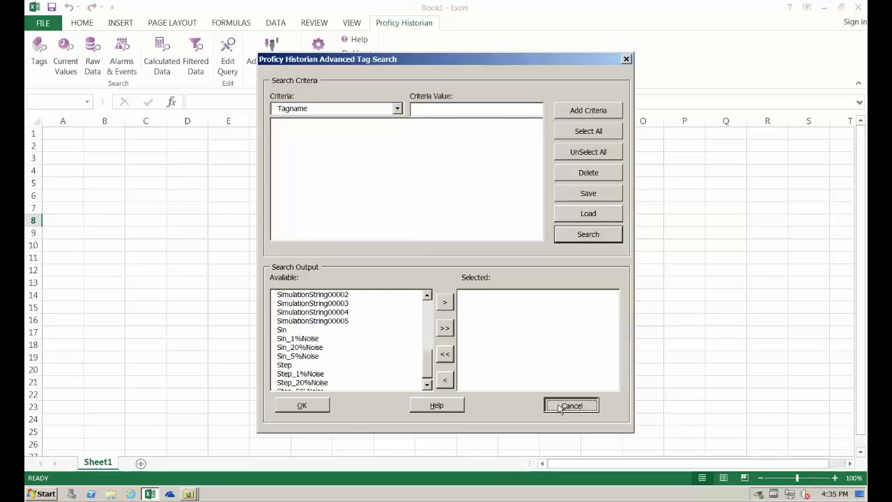
click(497, 389)
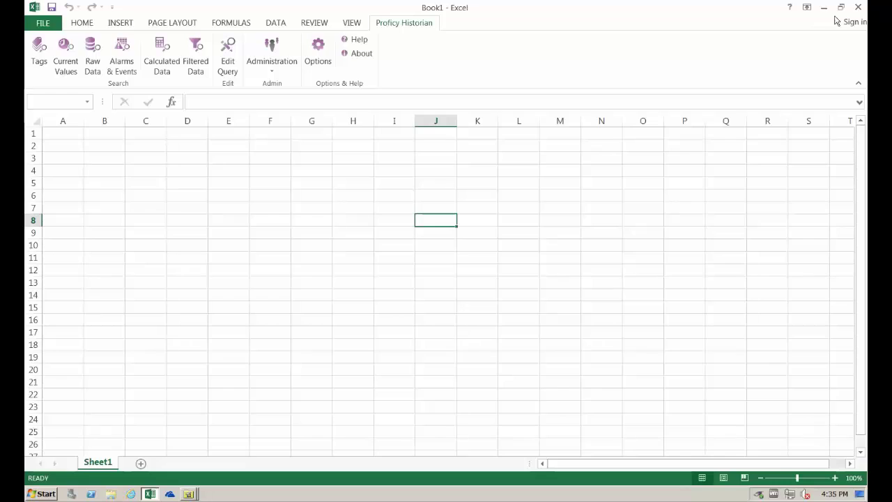
Step: Close Excel to bring back the Historian Electronic Books page on version 6.0 new features
click(858, 7)
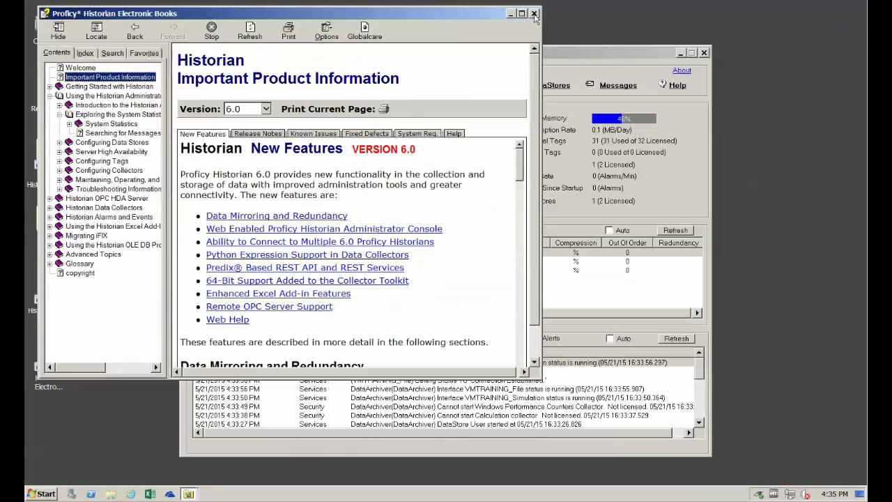